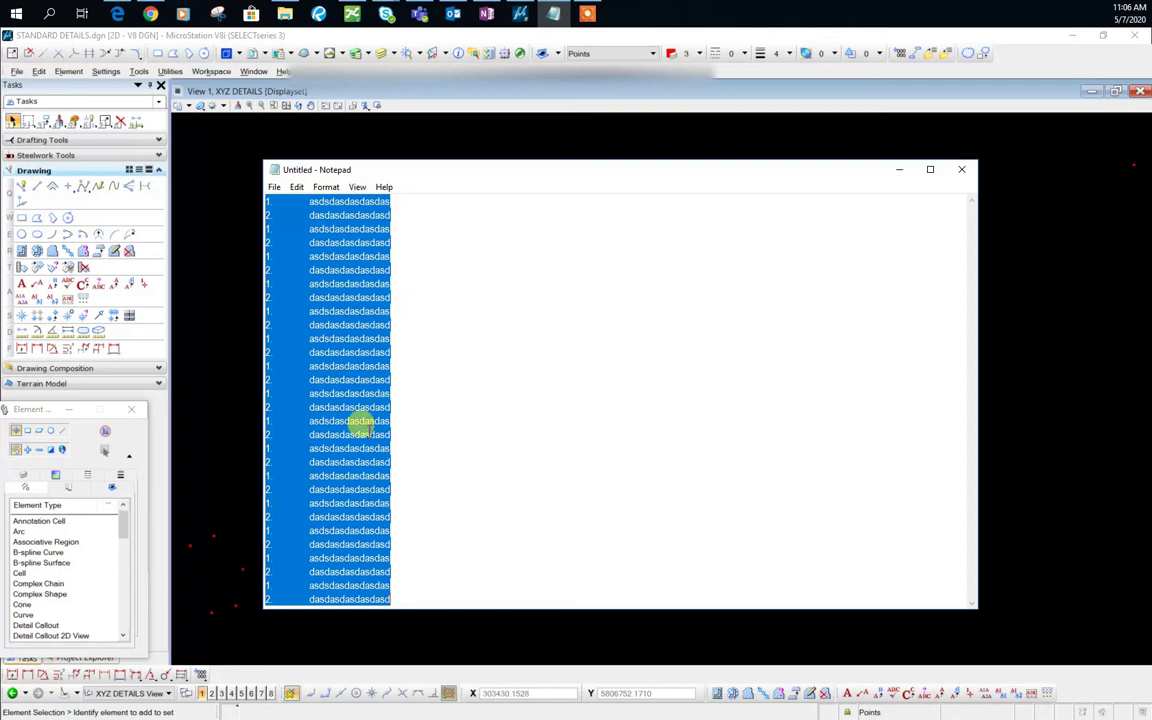
# Inspect the tab gap after '2.' in the Notepad list, then return to STANDARD DETAILS.dgn.
pyautogui.click(402, 214)
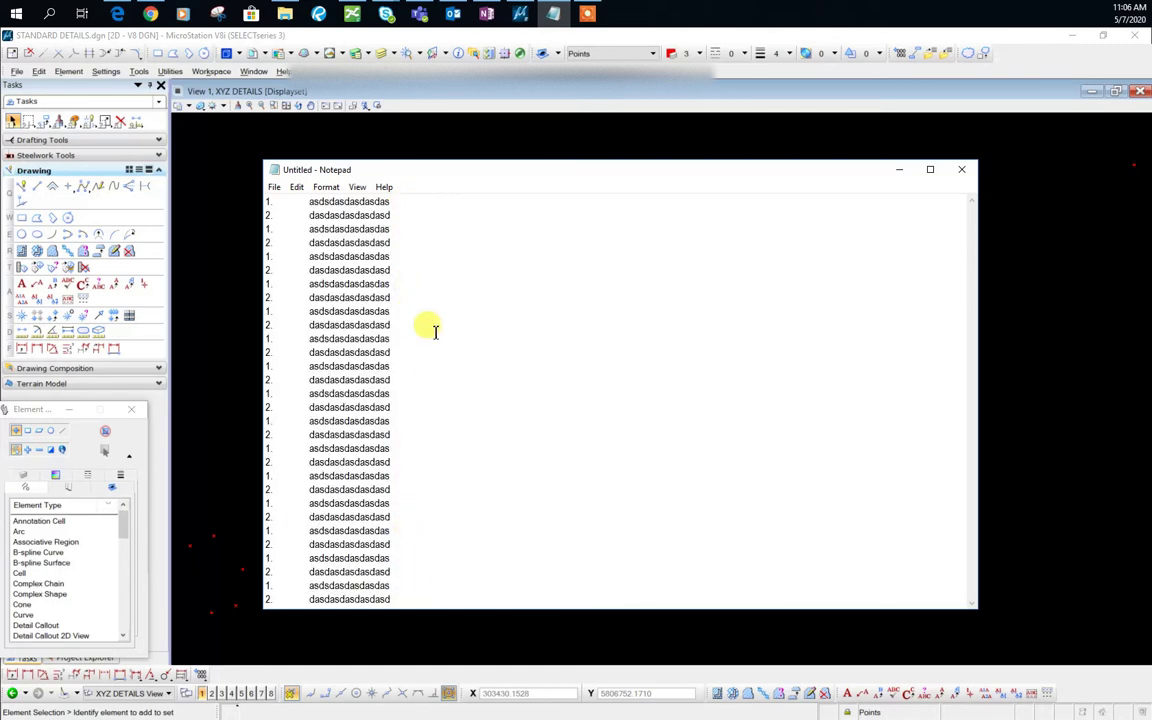
pyautogui.click(427, 217)
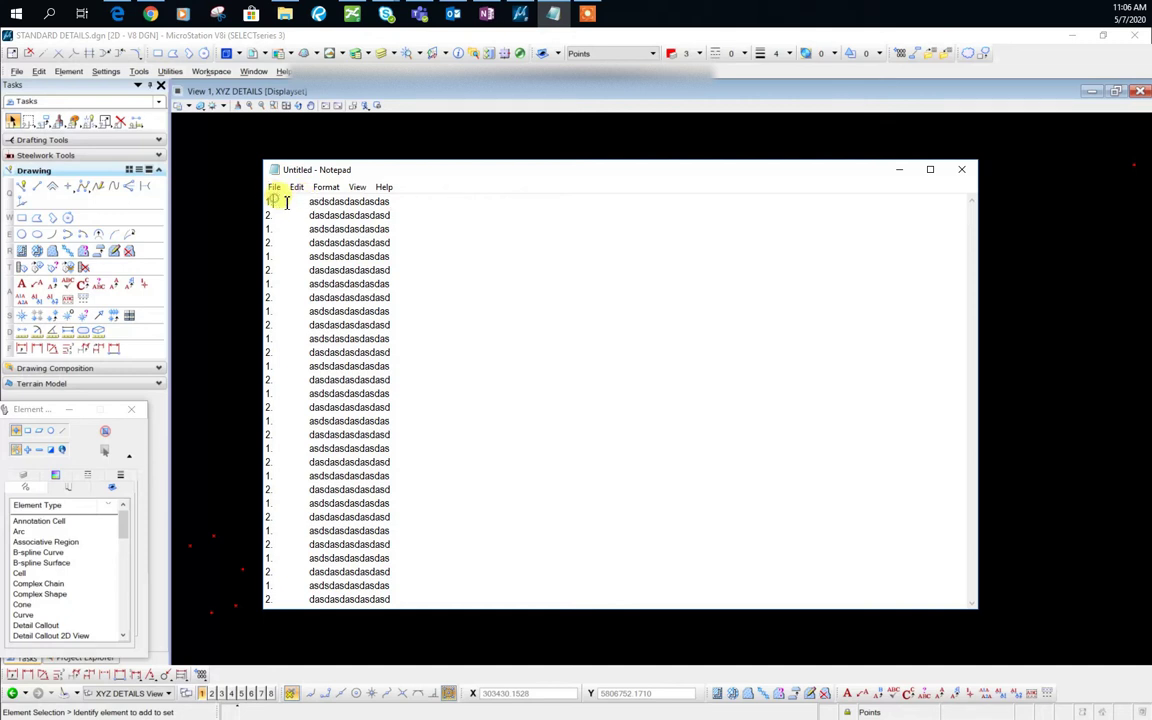
pyautogui.hotkey('ctrl', 'Home')
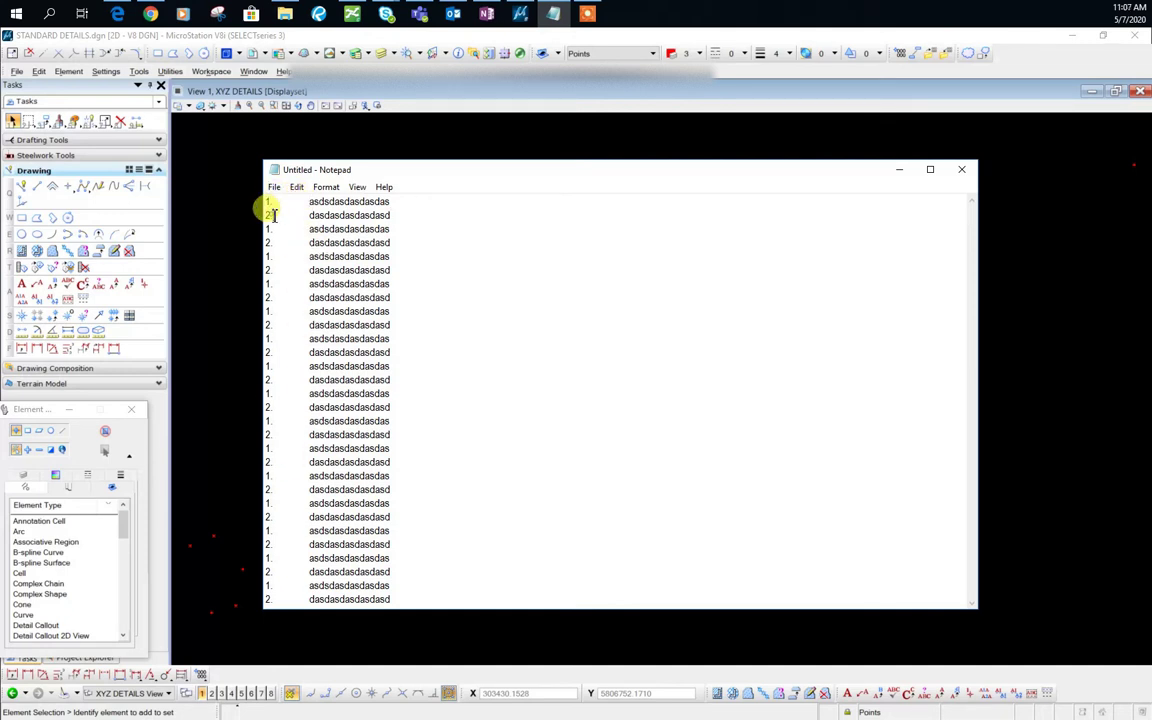
pyautogui.moveTo(272, 214); pyautogui.dragTo(306, 214)
pyautogui.click(298, 240)
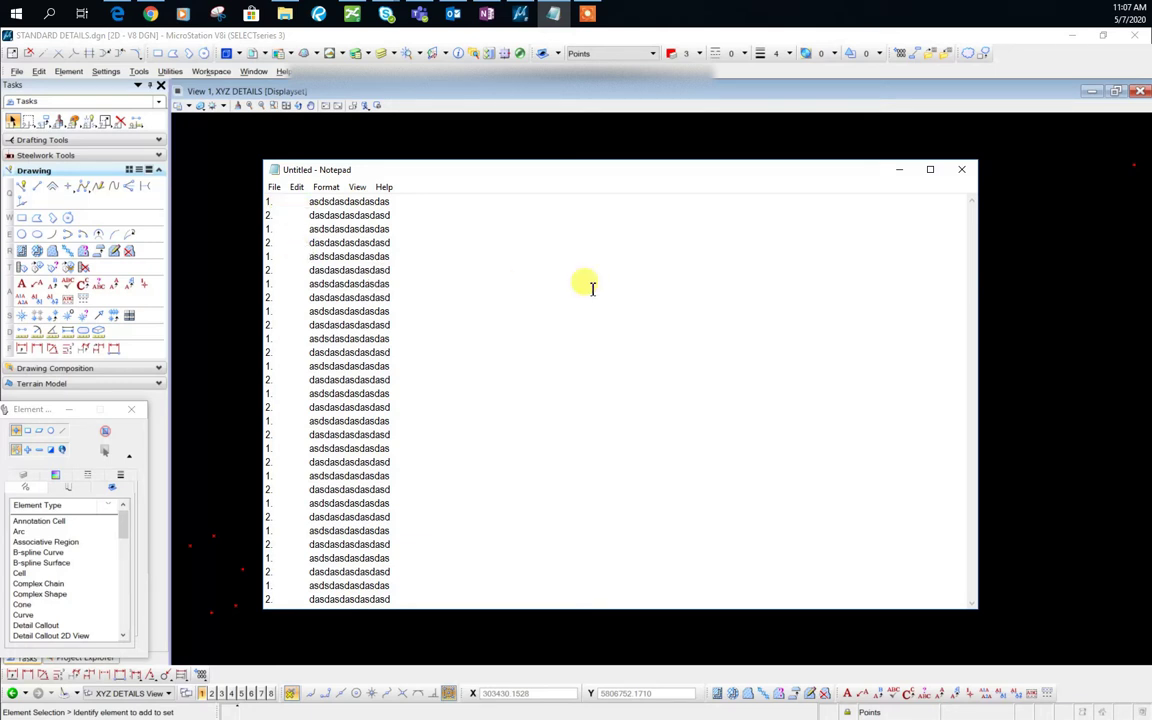
pyautogui.press('Down')
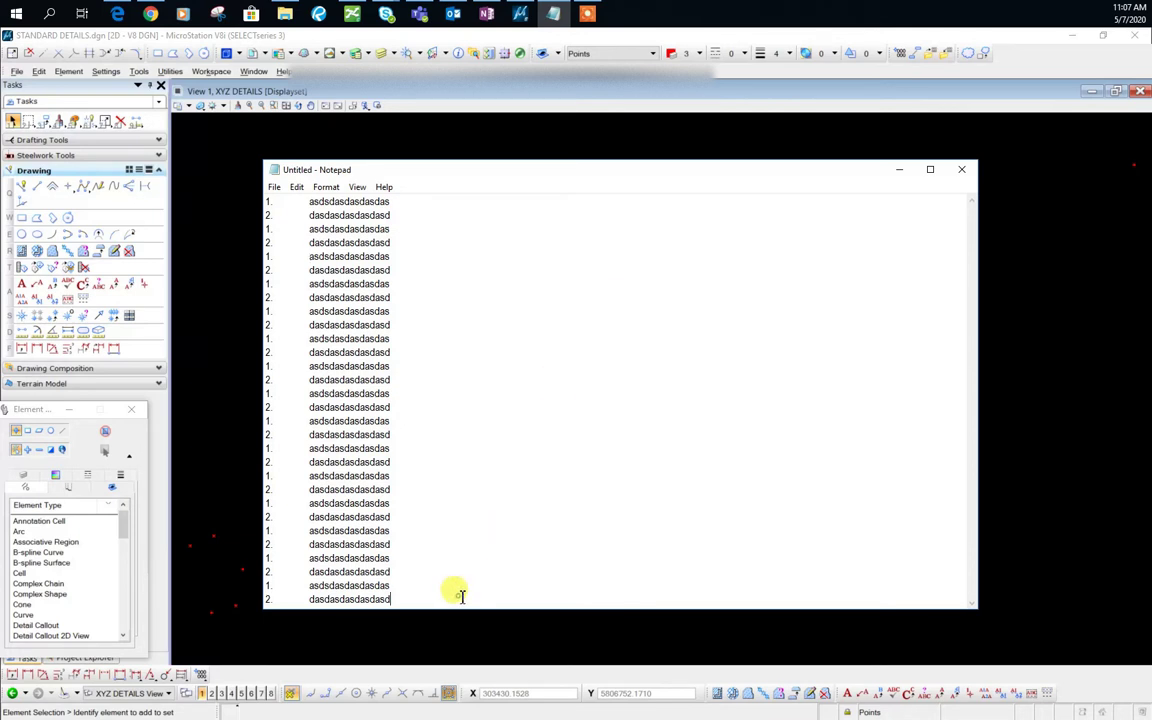
pyautogui.click(230, 208)
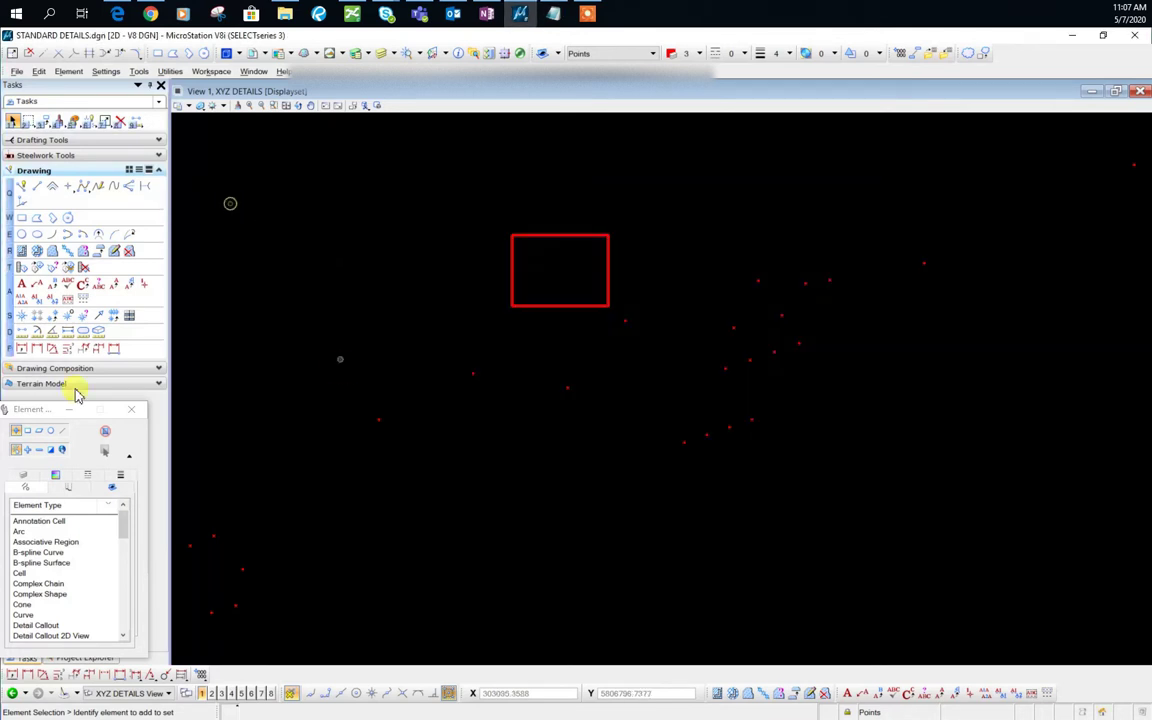
# Start Place Text so the empty Word Processor text editor is ready for typing.
pyautogui.click(20, 285)
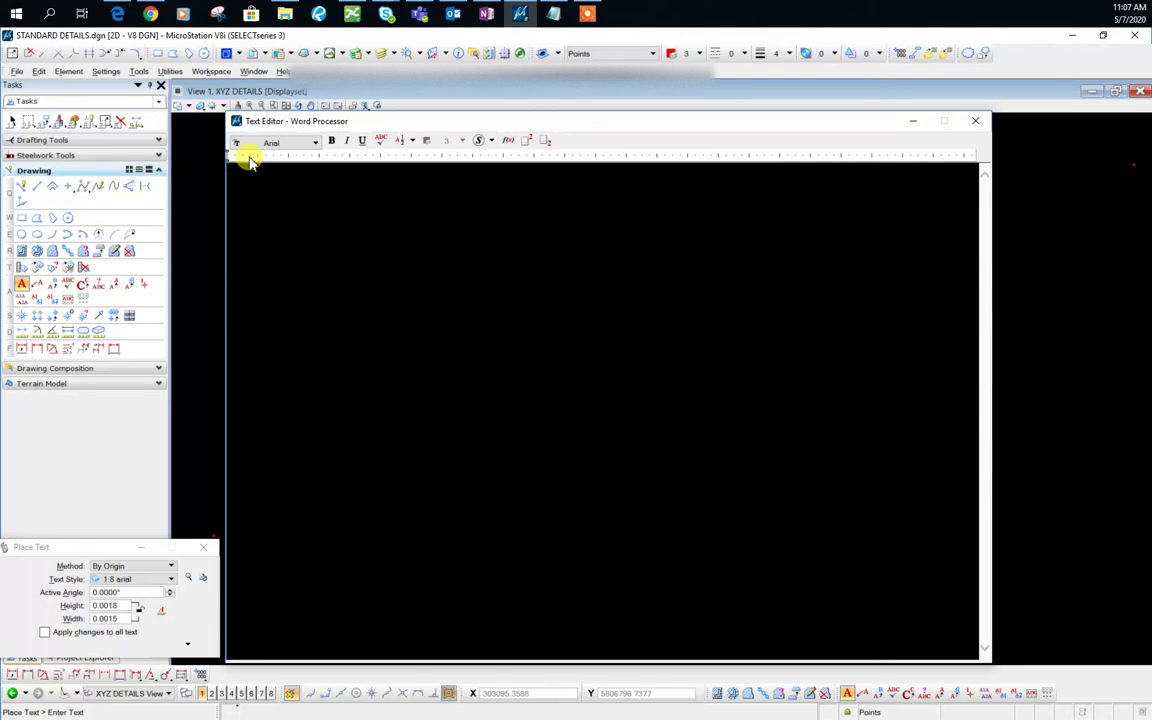
pyautogui.click(256, 195)
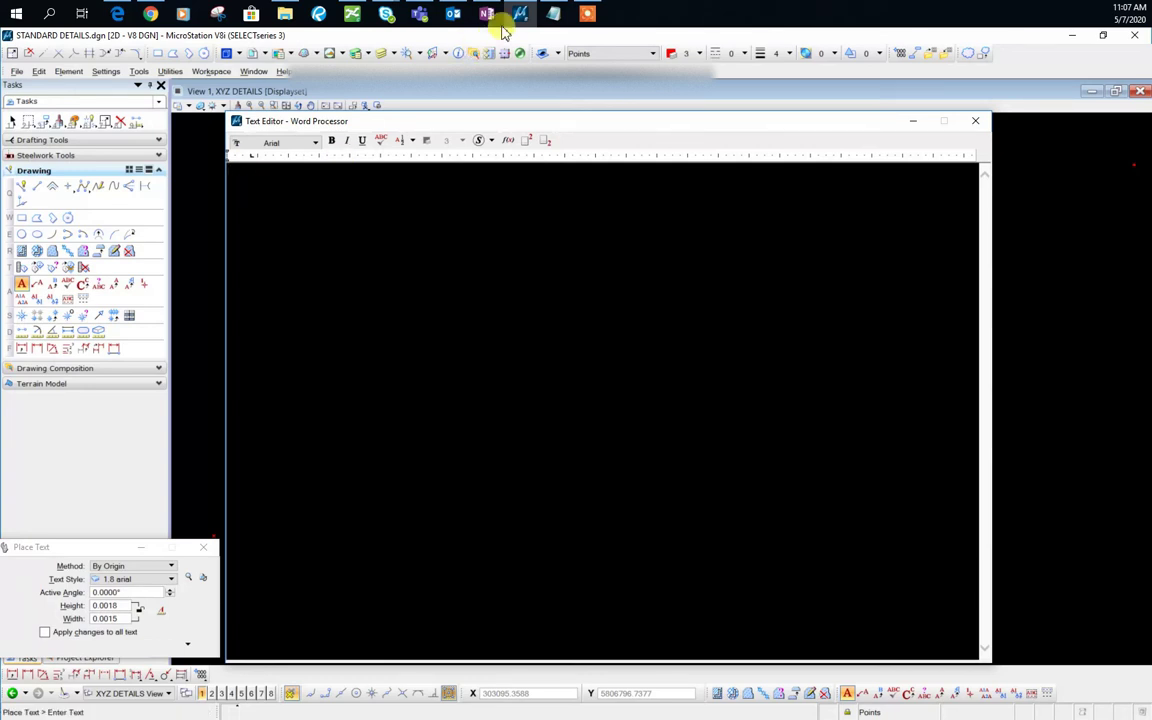
# Select all the numbered lines in Notepad and paste them into the Word Processor editor.
pyautogui.click(550, 16)
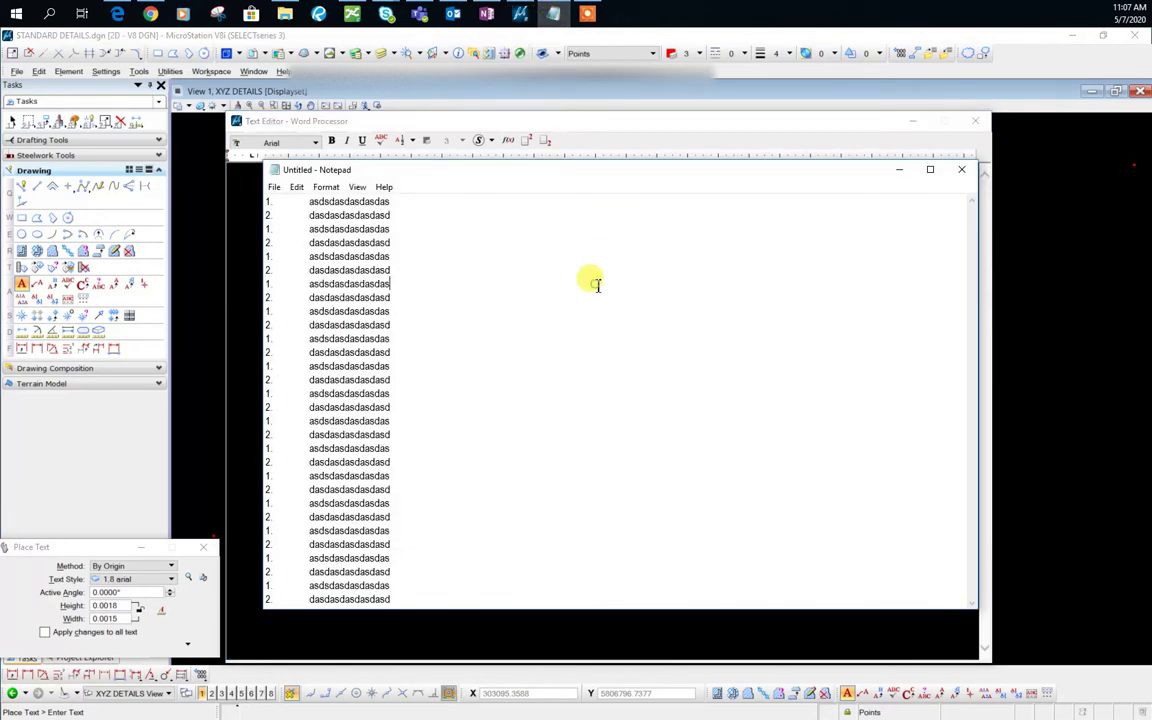
pyautogui.hotkey('ctrl', 'a')
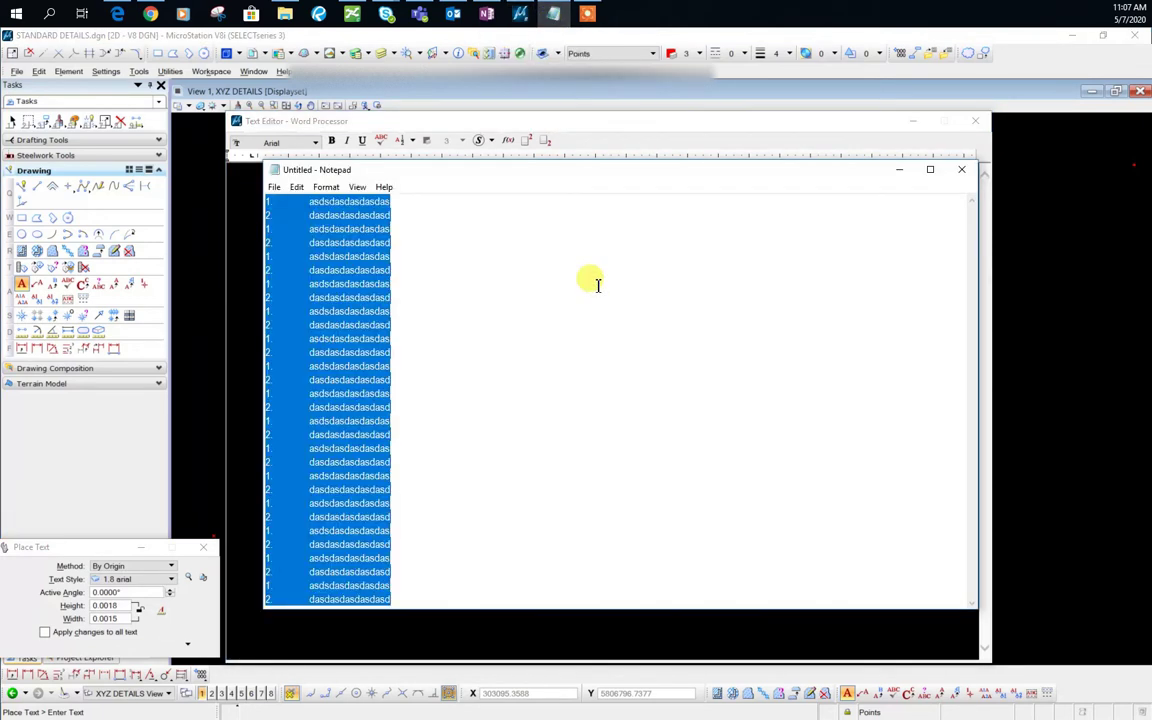
pyautogui.click(298, 121)
pyautogui.click(289, 185)
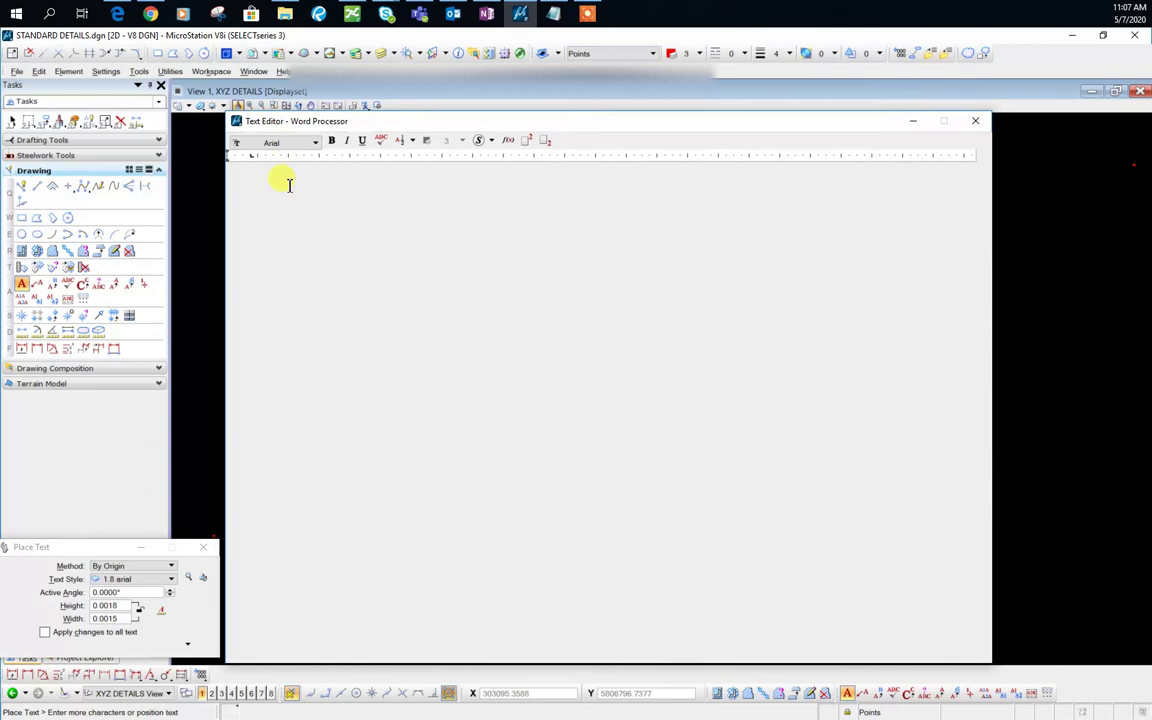
pyautogui.write('1. asdsdasdasdas 2. dasdsdasdasdasd 1. asdsdasdasdas 2. dasdsdasdasdasd 1. asdsdasdasdas 2. dasdsdasdasdasd 1. asdsdasdasdas 2. dasdsdasdasdasd 1. asdsdasdasdas 2. dasdsdasdasdasd 1. asdsdasdasdas 2. dasdsdasdasdasd 1. asdsdasdasdas 2. dasdsdasdasdasd 1. asdsdasdasdas 2. dasdsdasdasdasd 1. asdsdasdasdas 2. dasdsdasdasdasd 1. asdsdasdasdas 2. dasdsdasdasdasd 1. asdsdasdasdas 2. dasdsdasdasdasd 1. asdsdasdasdas 2. dasdsdasdasdasd 1. asdsdasdasdas 2. dasdsdasdasdasd 1. asdsdasdasdas 2. dasdsdasdasdasd 1. asdsdasdasdas 2. dasdsdasdasdasd')
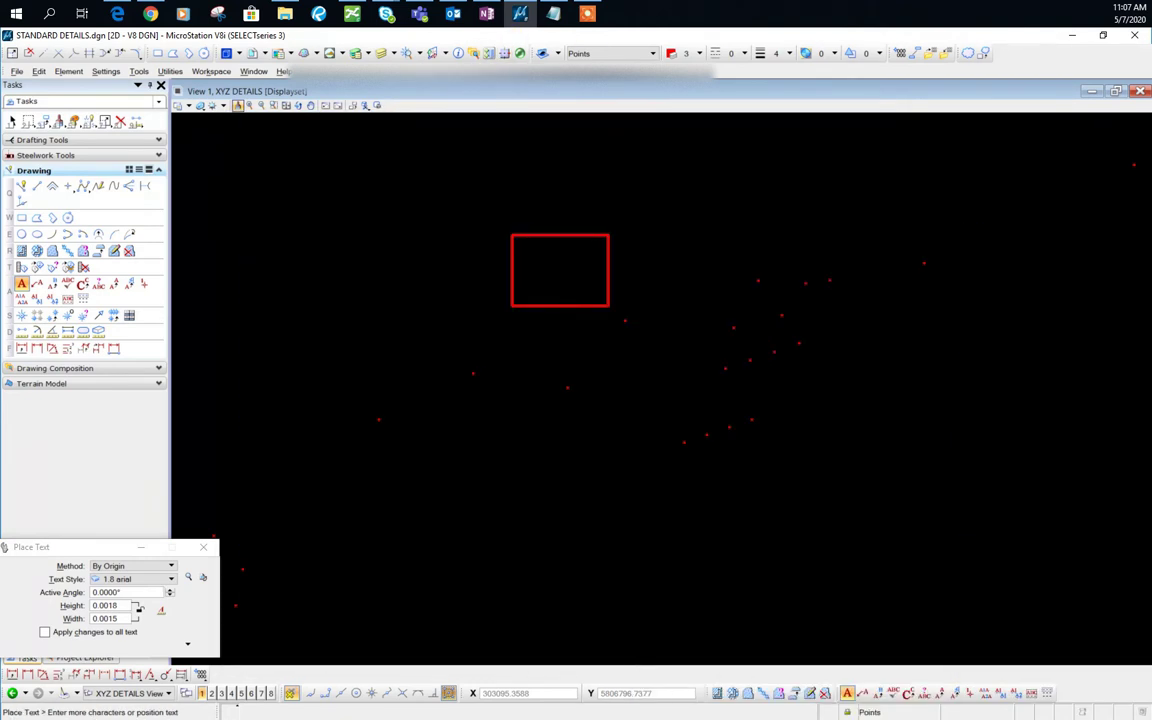
# Place the pasted numbered list in the drawing as a red text column and end Place Text.
pyautogui.scroll(3, 770, 352)
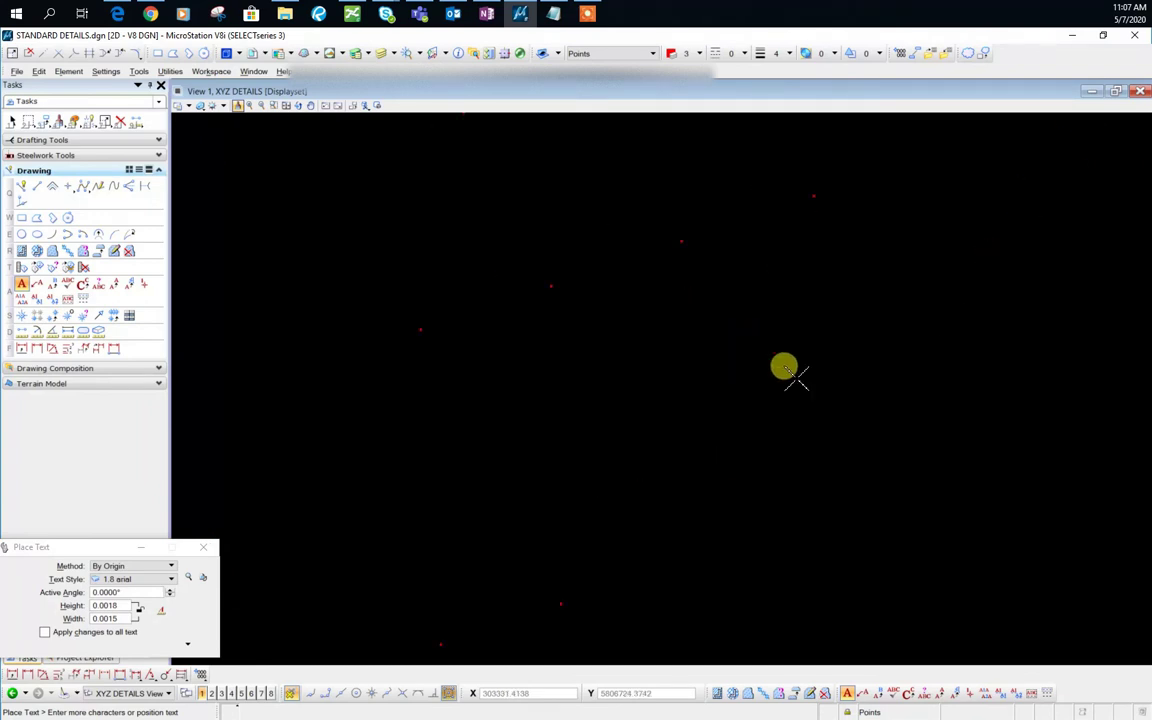
pyautogui.scroll(3, 627, 330)
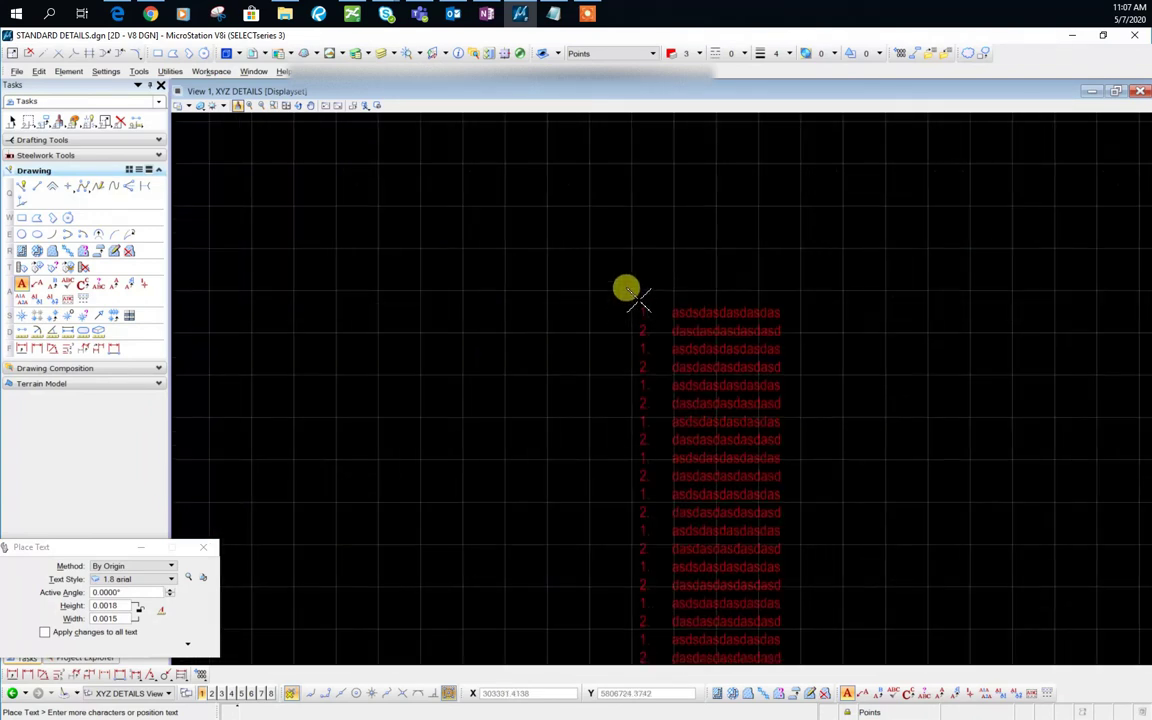
pyautogui.scroll(2, 560, 183)
pyautogui.moveTo(556, 183)
pyautogui.mouseDown(button='middle')
pyautogui.moveTo(576, 147)
pyautogui.moveTo(524, 218)
pyautogui.mouseUp(button='middle')
pyautogui.scroll(-2, 552, 147)
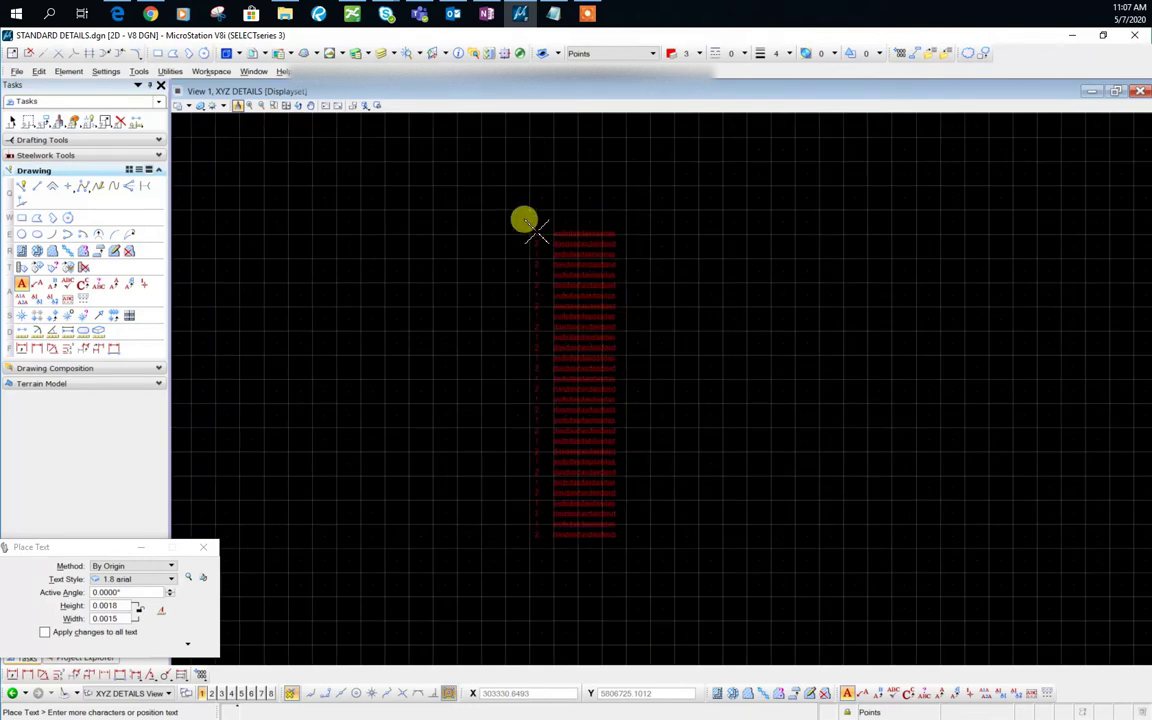
pyautogui.rightClick(560, 210)
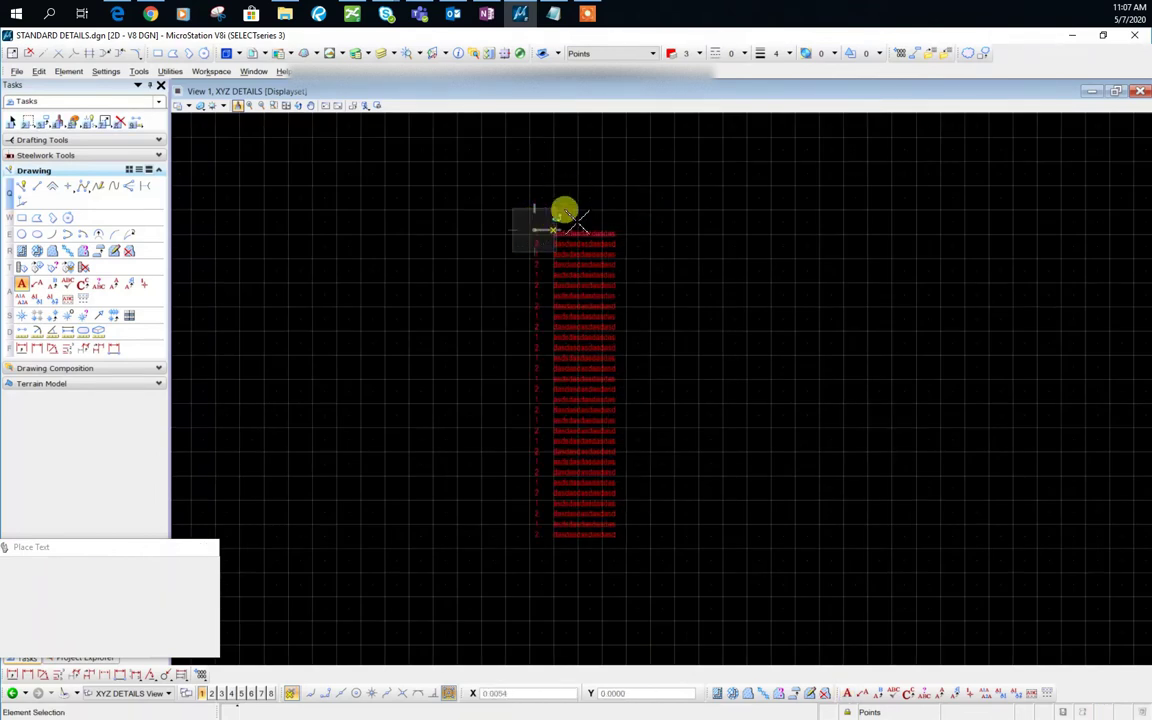
# Reopen the numbered text in the Text Editor and apply Change Case > Upper Case to it.
pyautogui.doubleClick(586, 344)
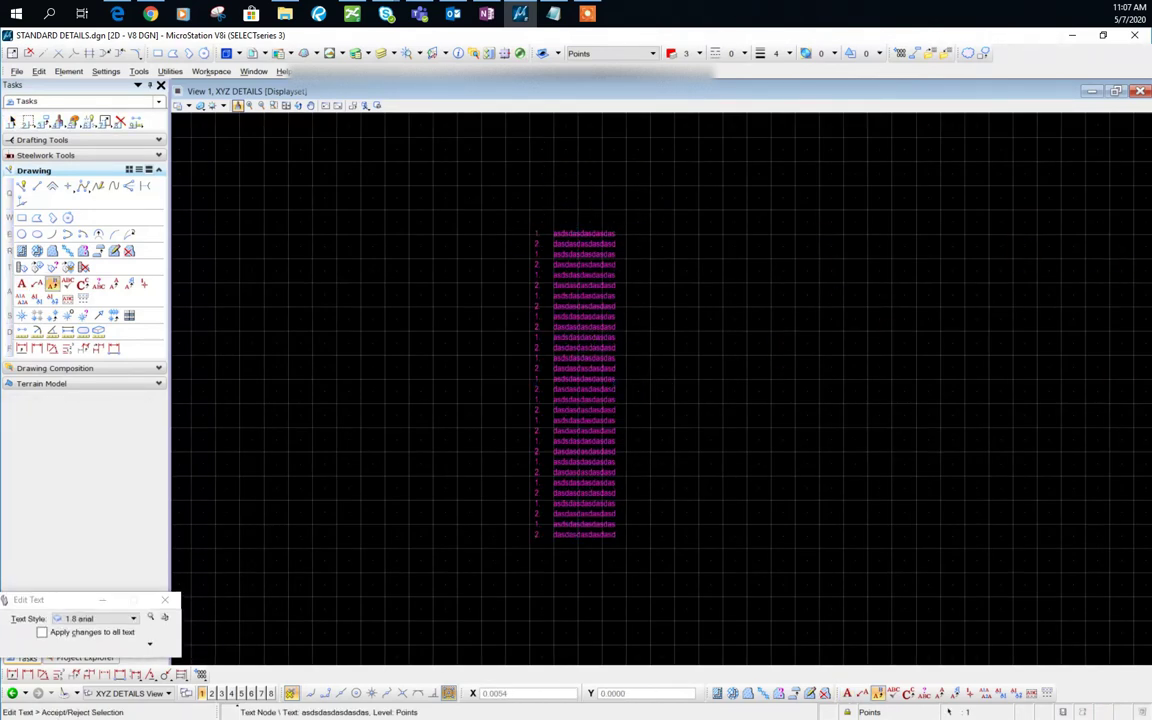
pyautogui.moveTo(887, 78); pyautogui.dragTo(519, 185)
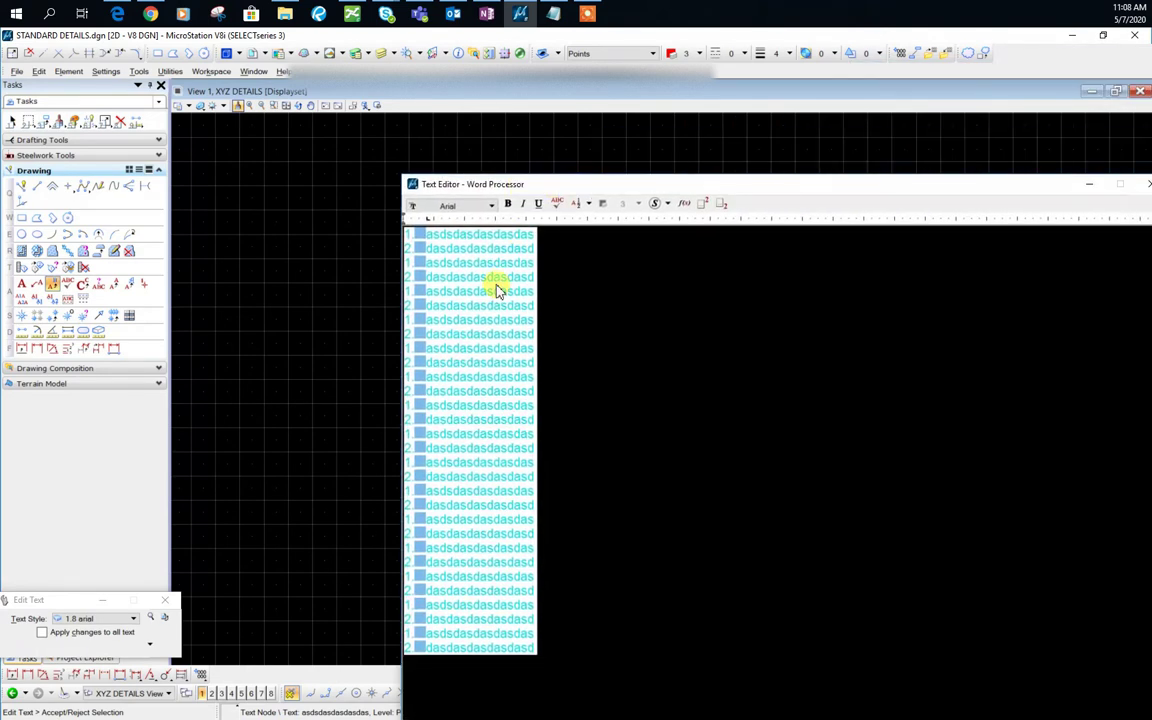
pyautogui.rightClick(516, 263)
pyautogui.moveTo(600, 361)
pyautogui.click(645, 364)
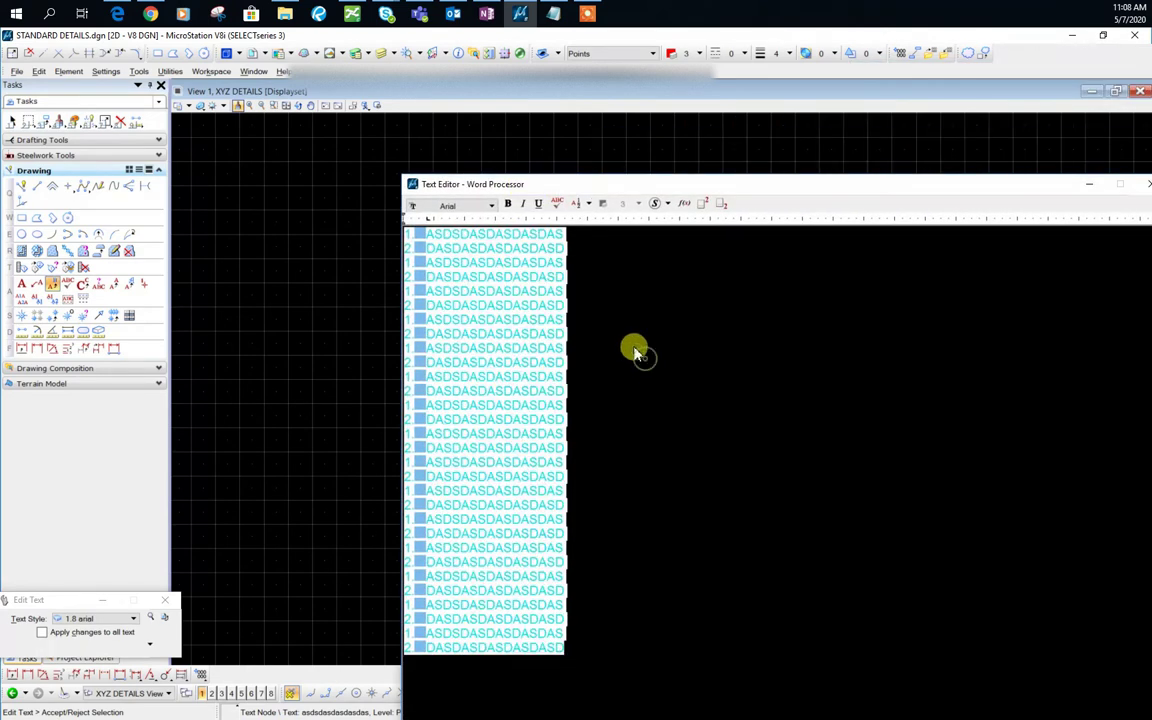
pyautogui.click(330, 318)
pyautogui.press('Escape')
pyautogui.scroll(2, 571, 231)
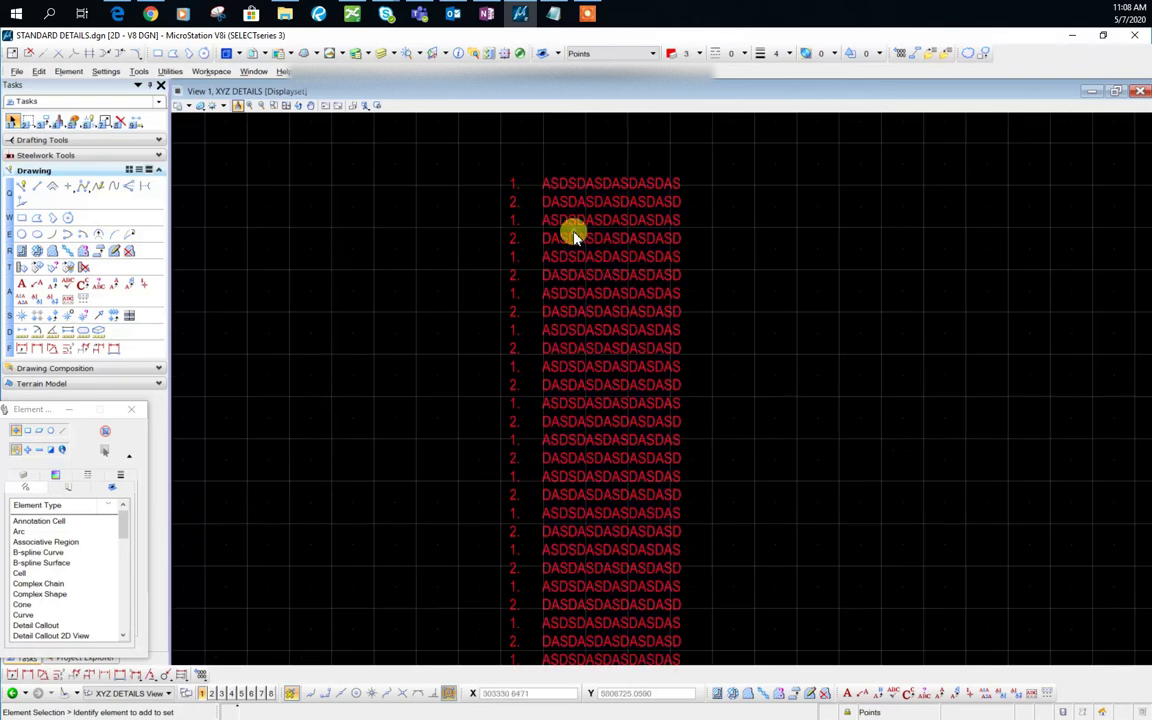
pyautogui.scroll(-2, 627, 360)
pyautogui.scroll(1, 627, 360)
pyautogui.scroll(-1, 599, 373)
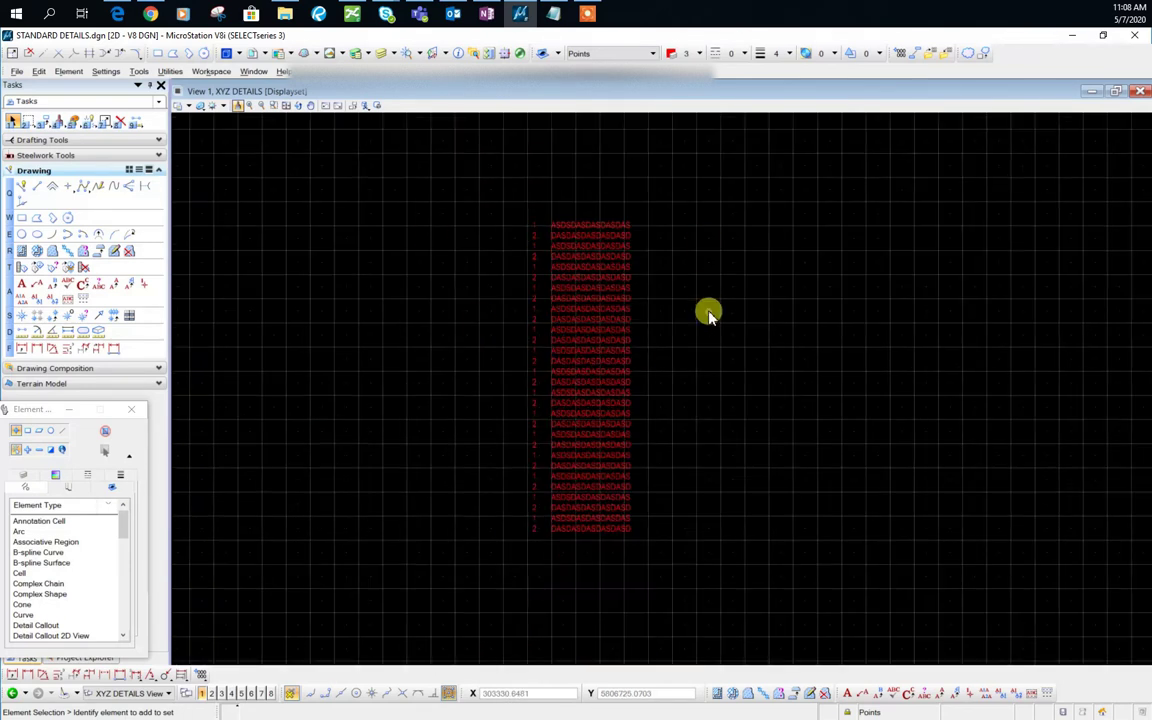
pyautogui.scroll(2, 586, 262)
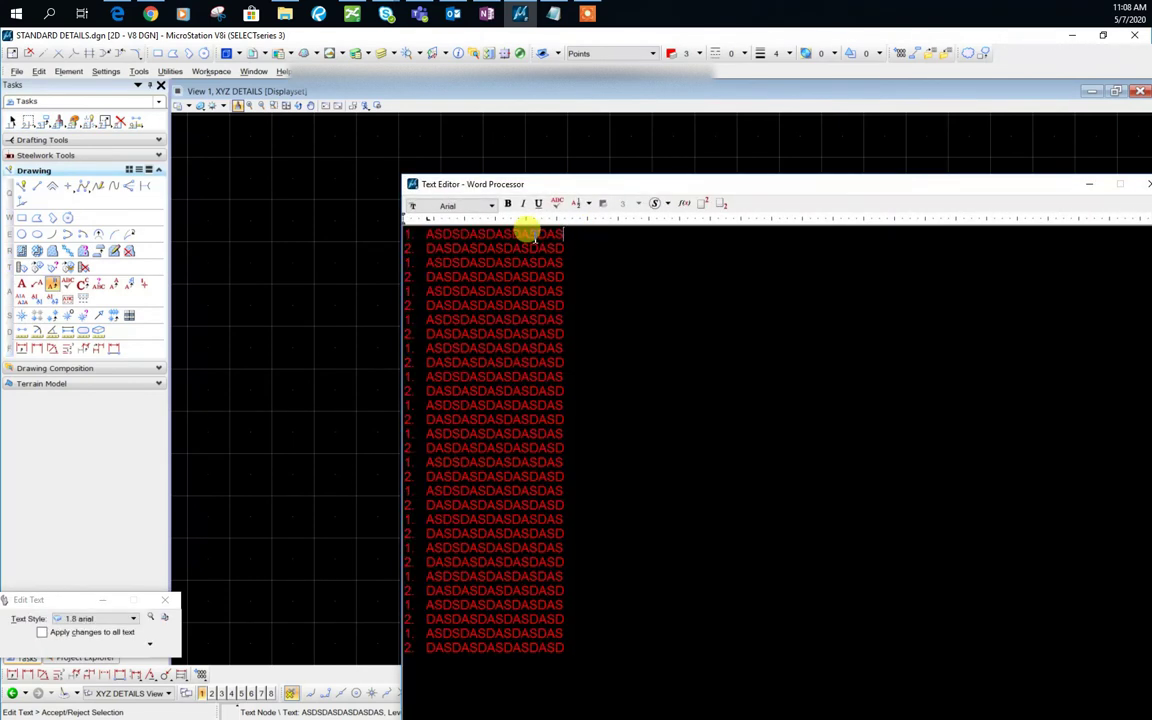
# Insert a tab before the endings of lines 1–3, pushing SDAS and the others to the next tab stop.
pyautogui.moveTo(526, 231); pyautogui.dragTo(566, 236)
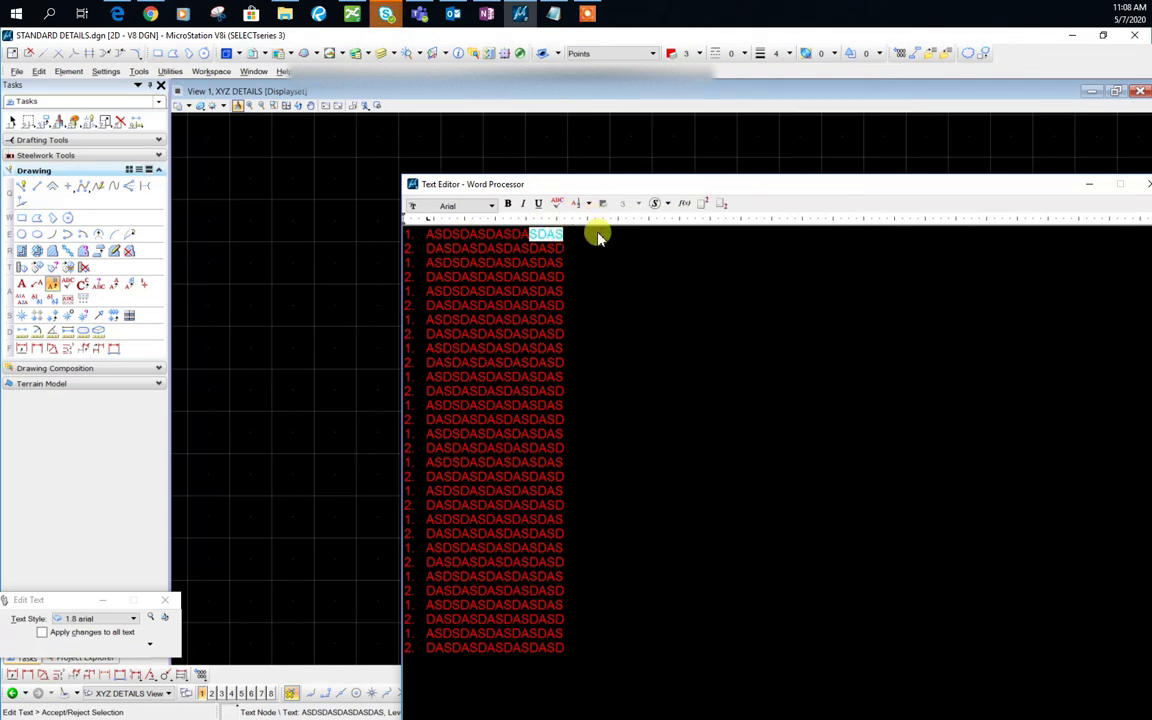
pyautogui.click(573, 240)
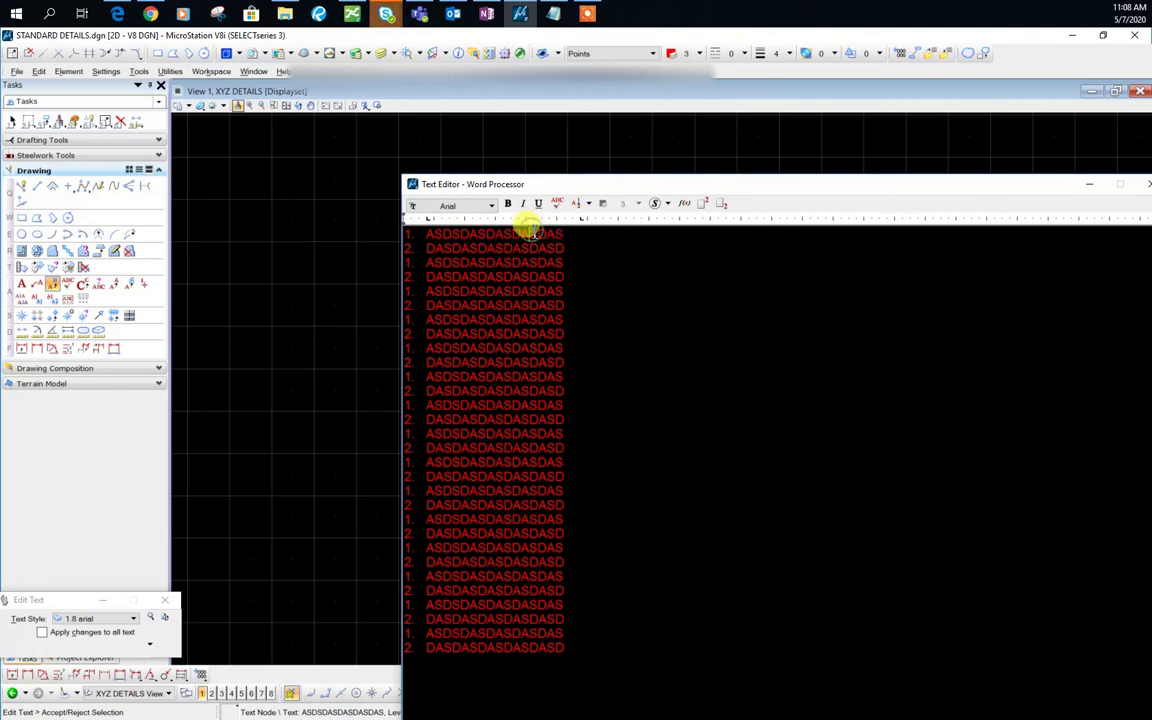
pyautogui.click(528, 233)
pyautogui.press('Tab')
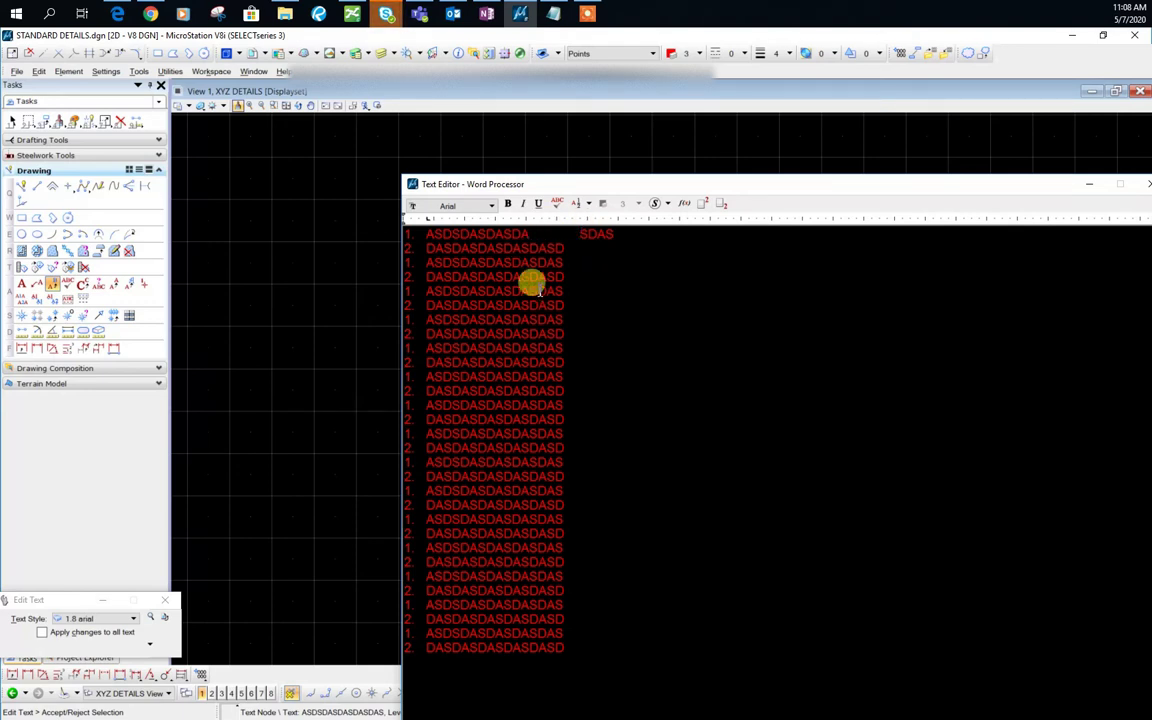
pyautogui.click(529, 248)
pyautogui.press('Tab')
pyautogui.click(529, 262)
pyautogui.press('Tab')
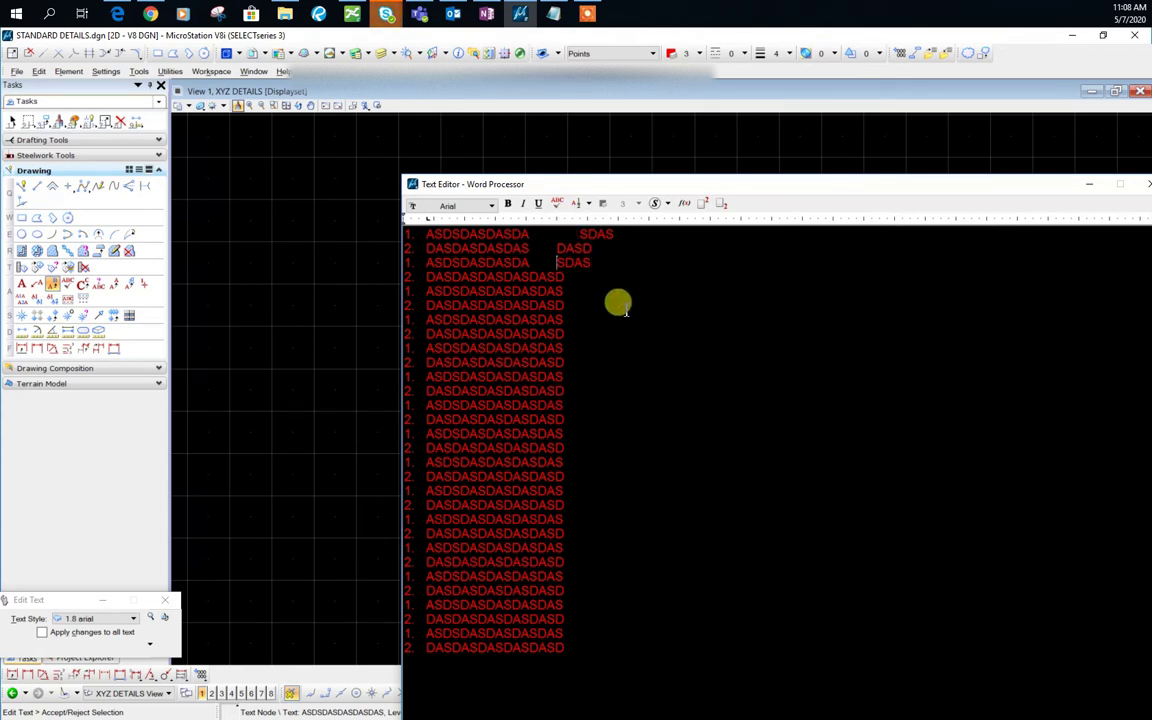
# Apply the edited text, then select all and deselect in the Text Editor to set the tab stop.
pyautogui.click(333, 292)
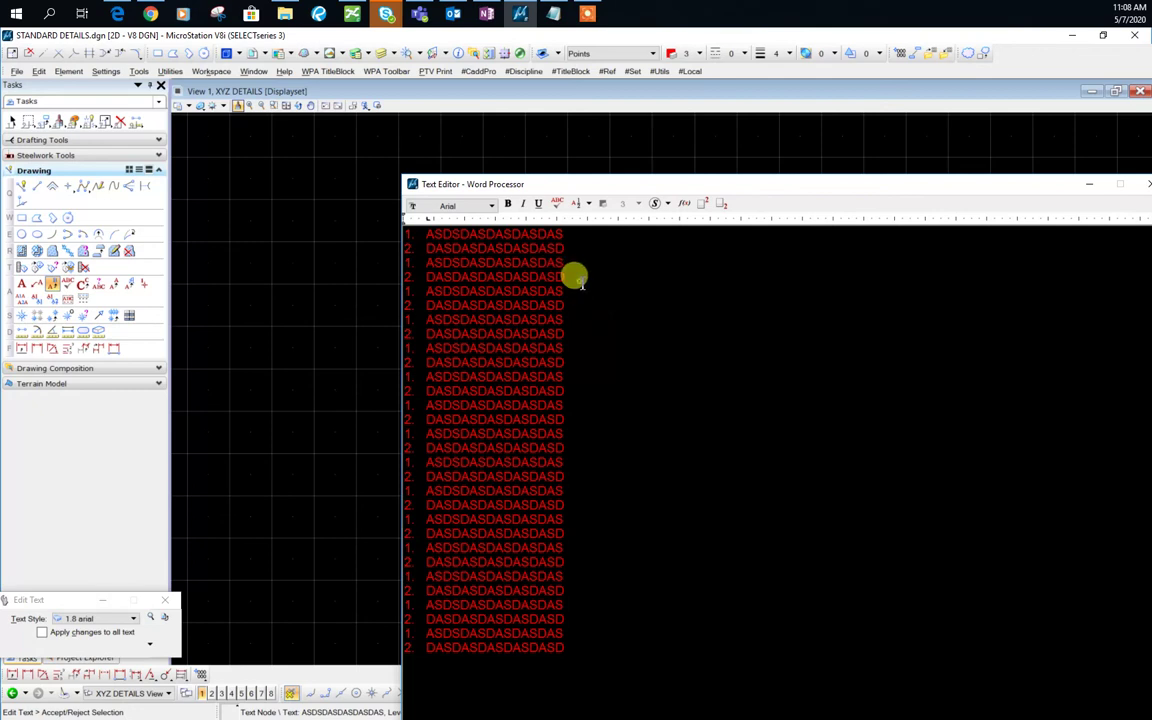
pyautogui.hotkey('ctrl', 'a')
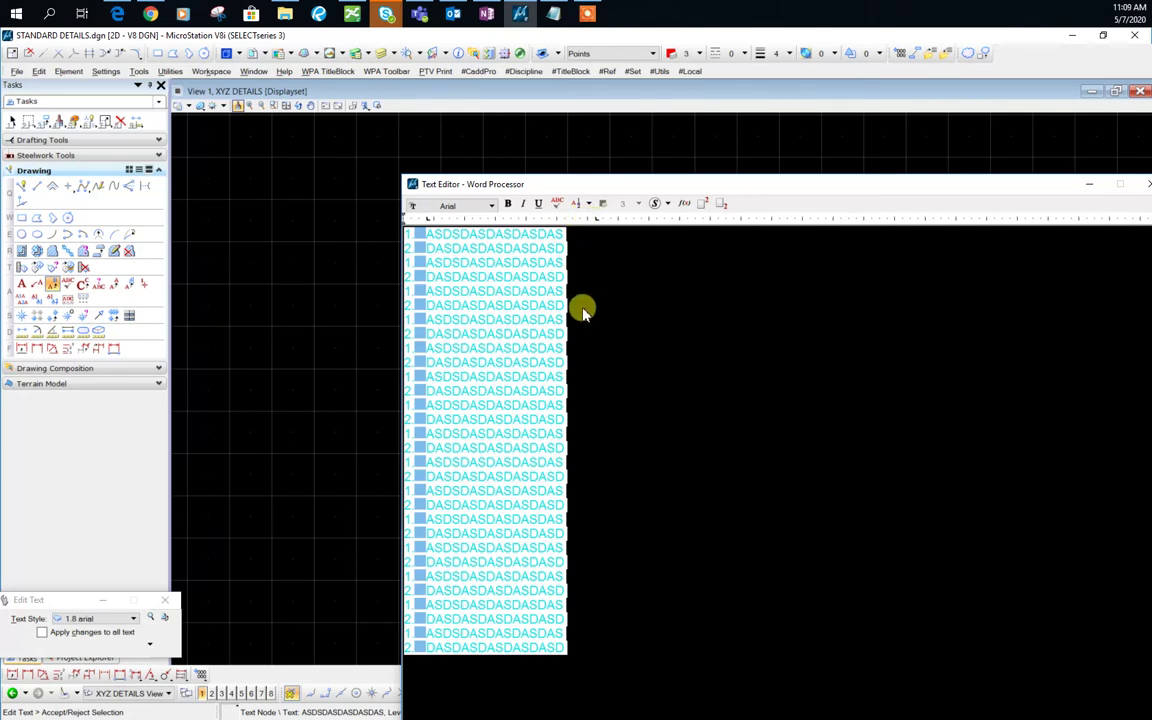
pyautogui.click(531, 243)
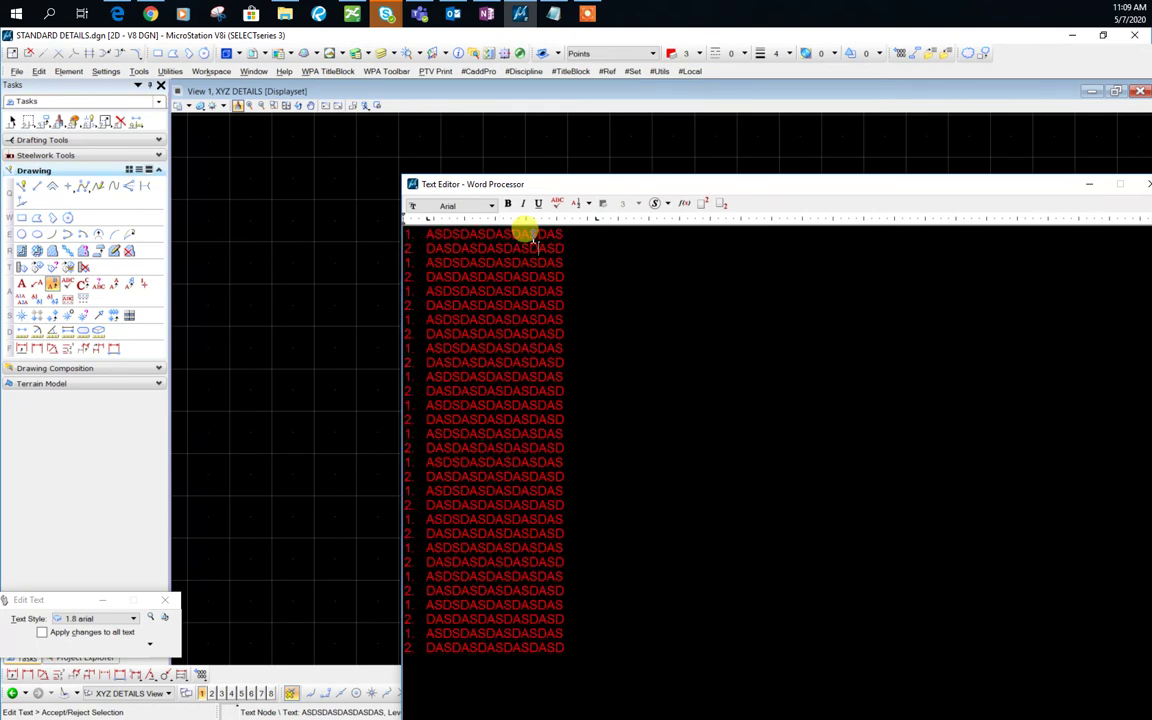
# Tab lines 1–3 after their 12th character so SDAS, DASD and SDAS align in one column.
pyautogui.click(530, 236)
pyautogui.press('Tab')
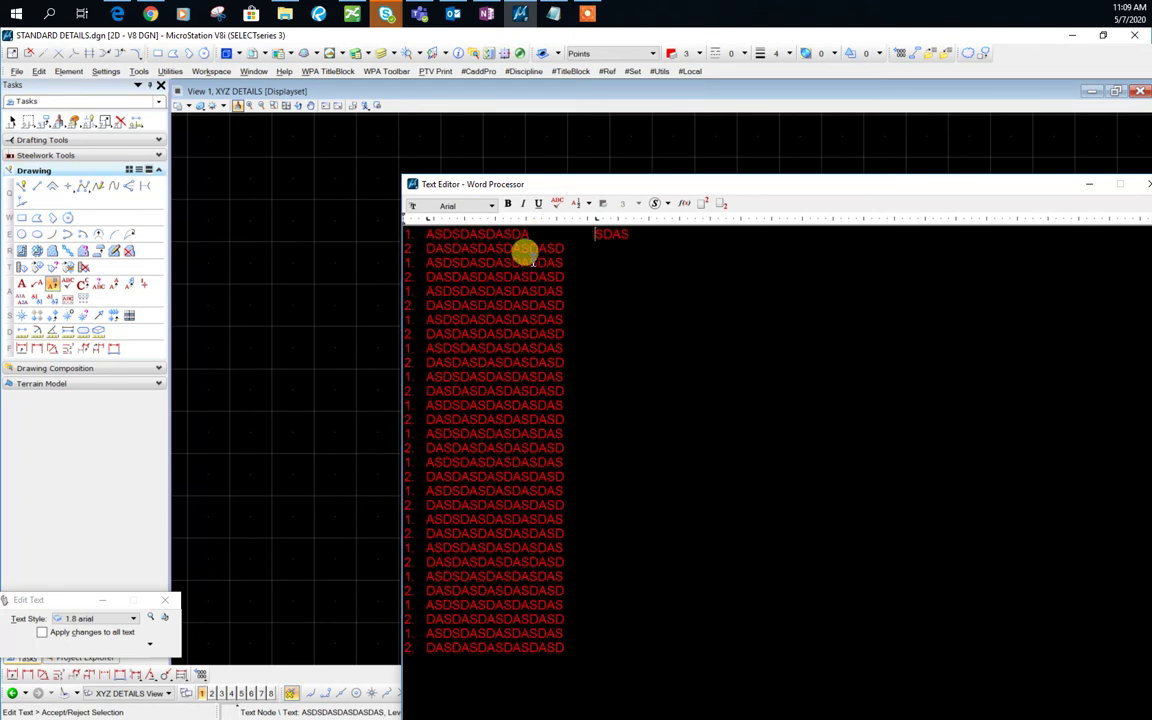
pyautogui.click(528, 248)
pyautogui.press('Tab')
pyautogui.click(530, 263)
pyautogui.press('Tab')
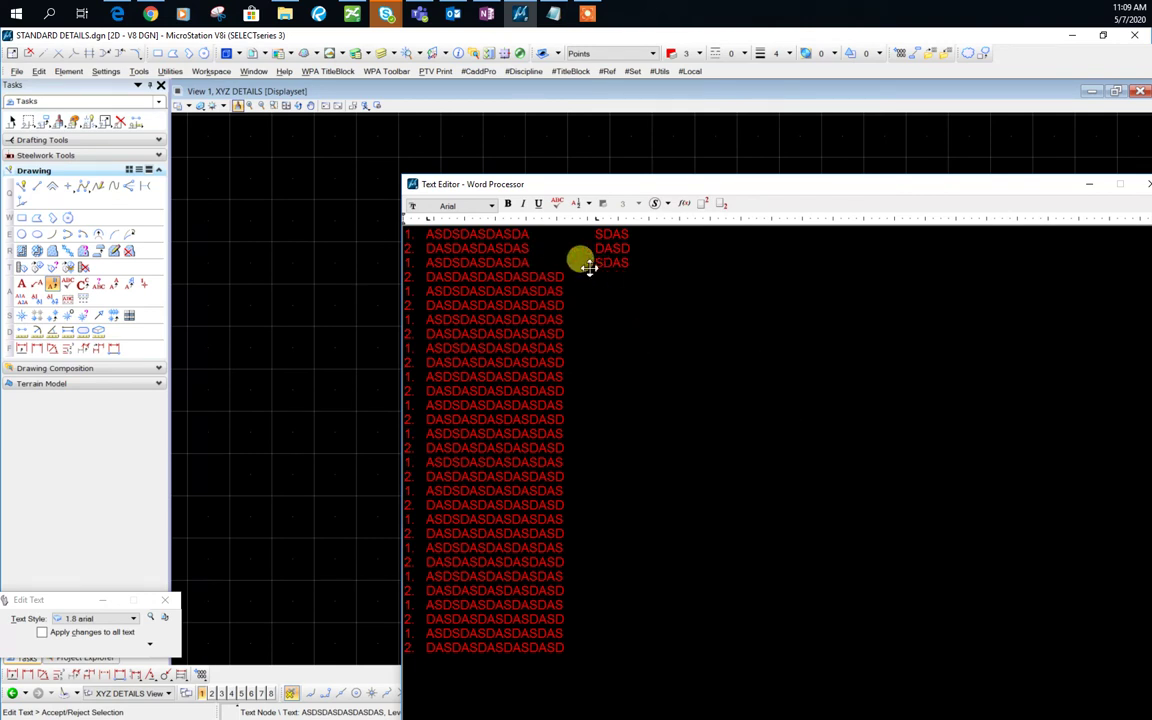